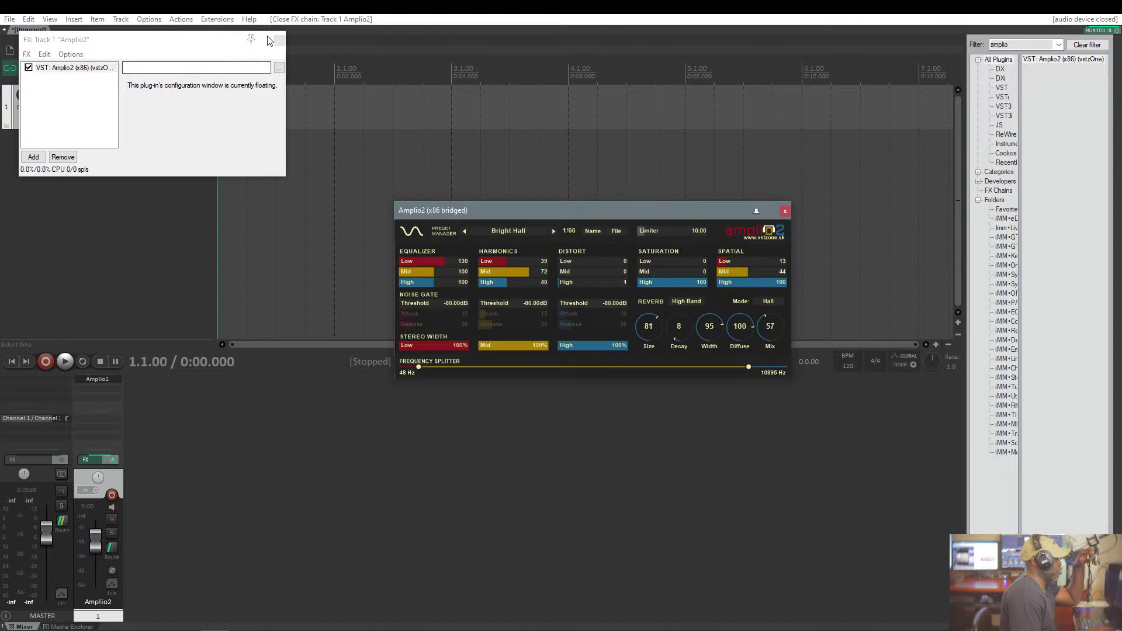
# Close the track's FX chain and plug-in wrapper windows, and place the Amplio2 interface over the upper timeline
pyautogui.click(279, 40)
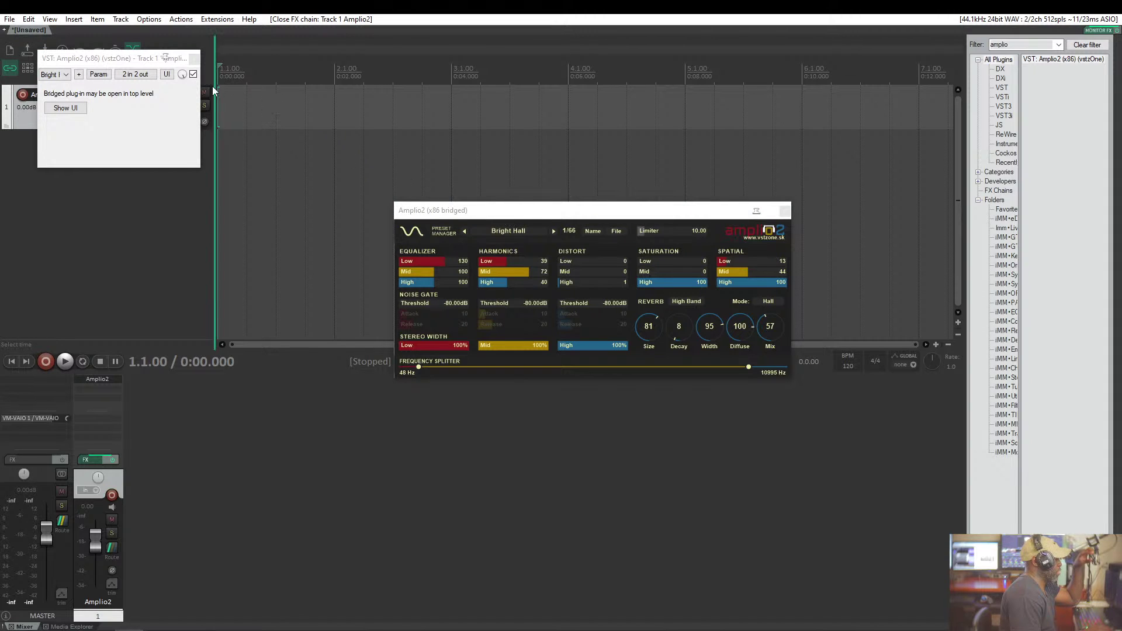
pyautogui.click(194, 59)
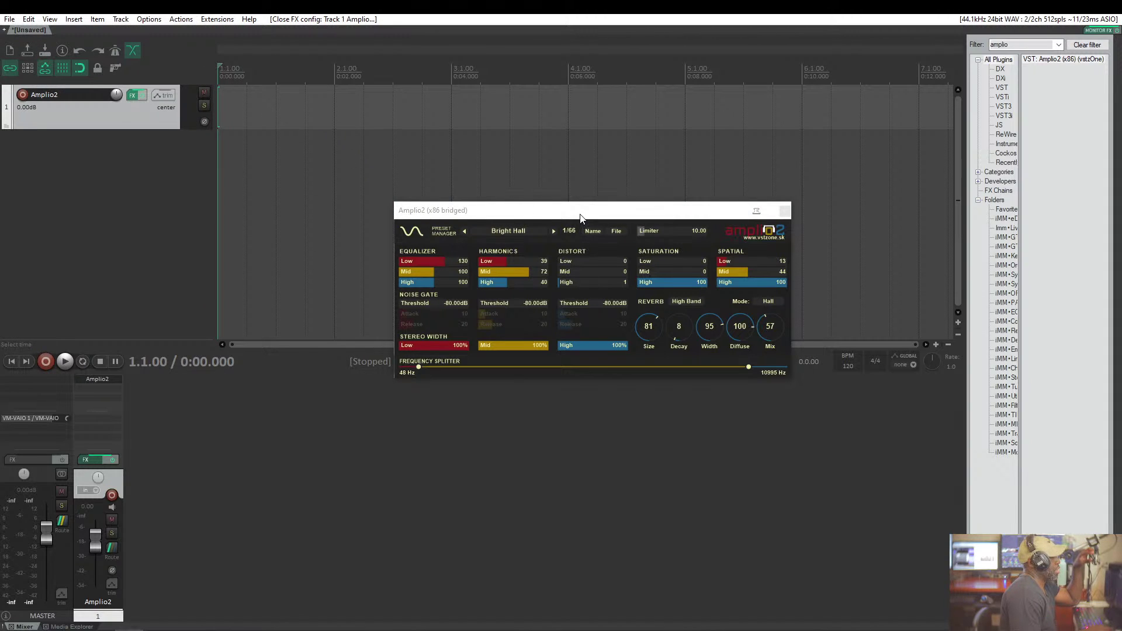
pyautogui.moveTo(580, 215); pyautogui.dragTo(553, 164)
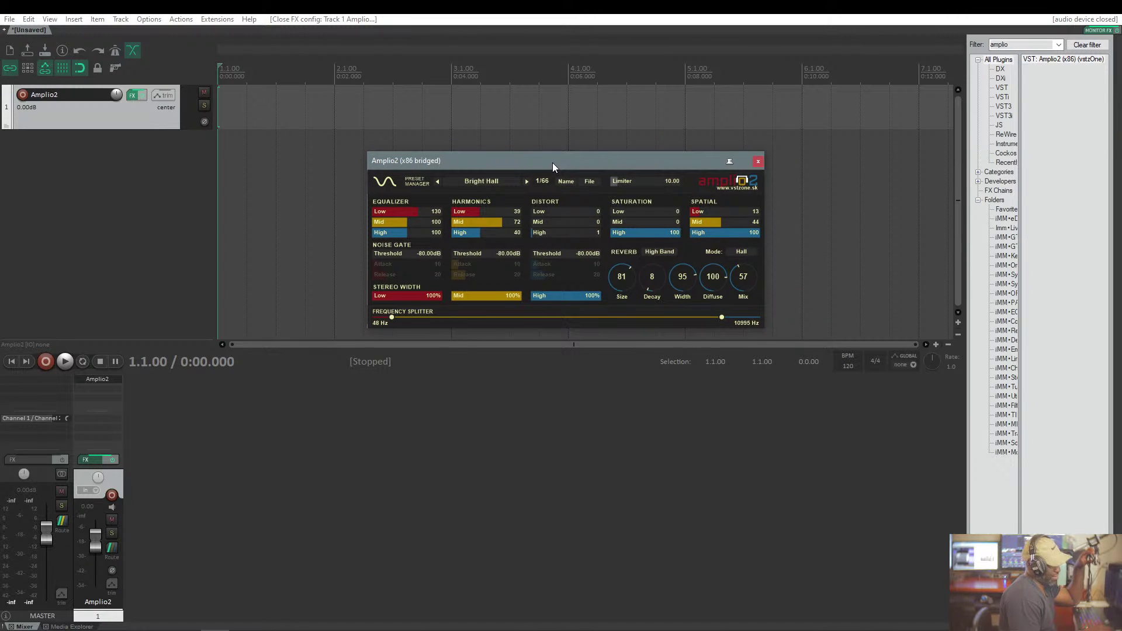
pyautogui.moveTo(539, 157); pyautogui.dragTo(518, 169)
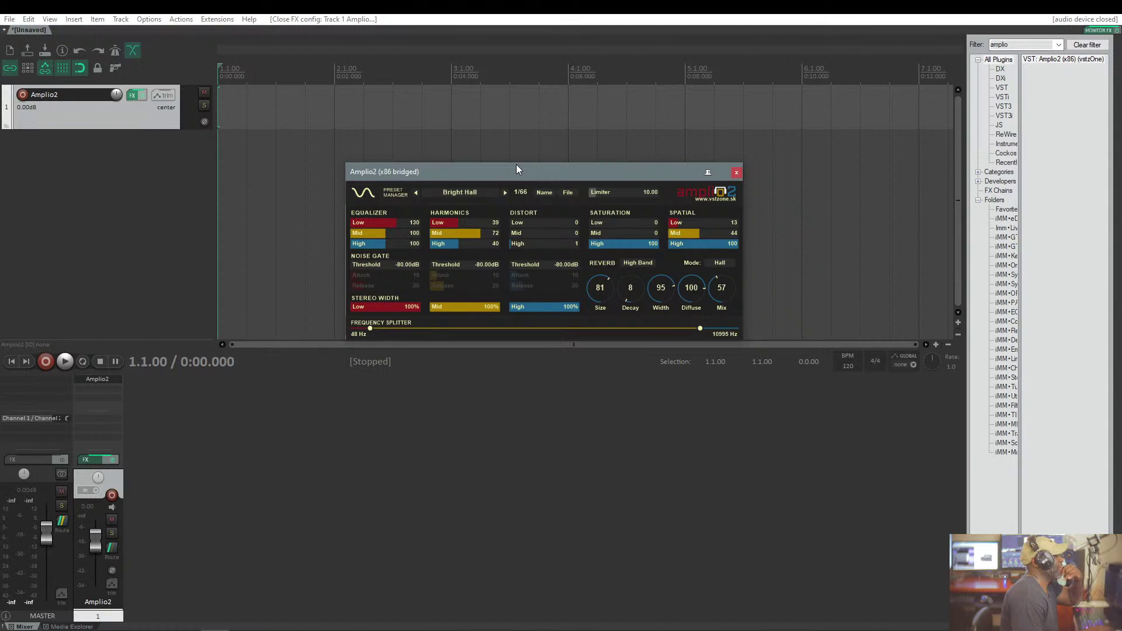
pyautogui.moveTo(517, 171); pyautogui.dragTo(516, 173)
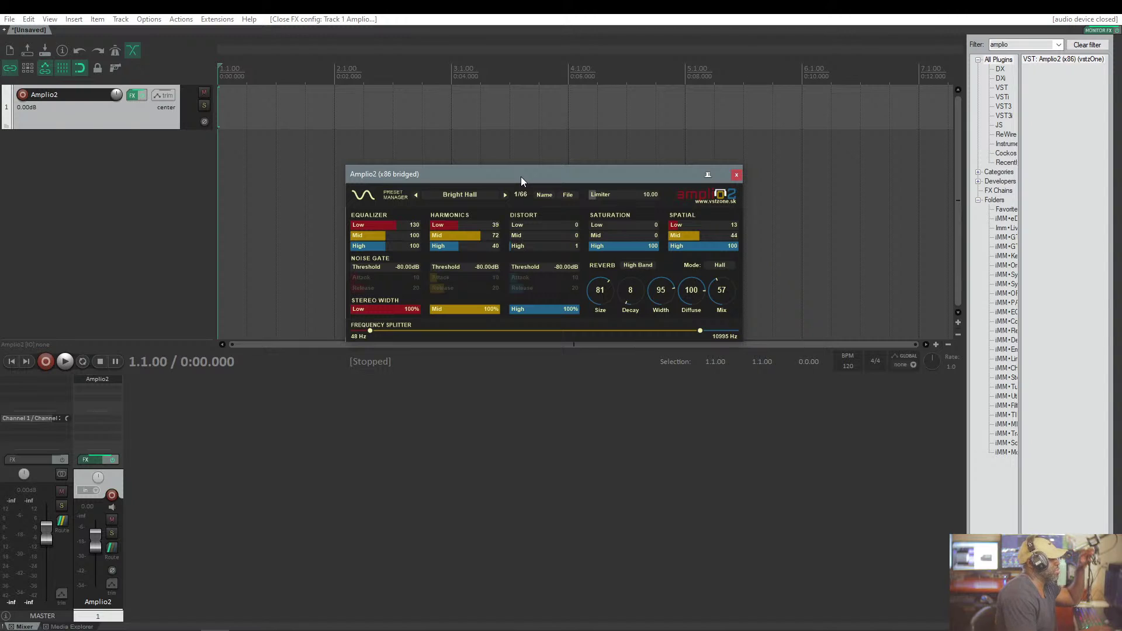
pyautogui.moveTo(521, 177); pyautogui.dragTo(510, 106)
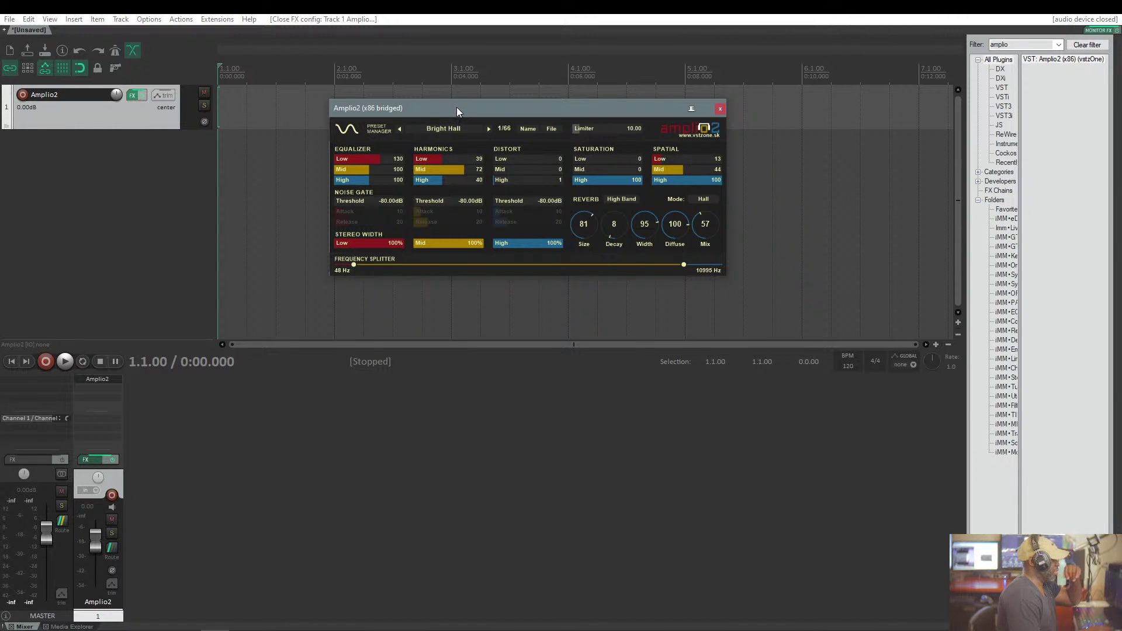
pyautogui.moveTo(457, 107); pyautogui.dragTo(456, 110)
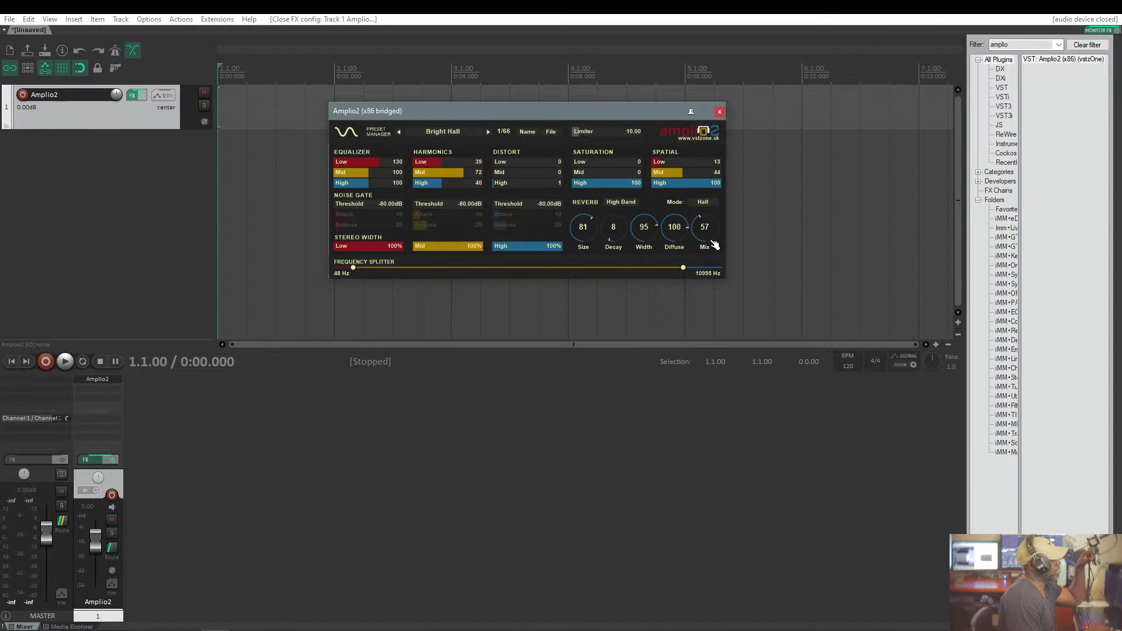
pyautogui.moveTo(662, 117); pyautogui.dragTo(660, 112)
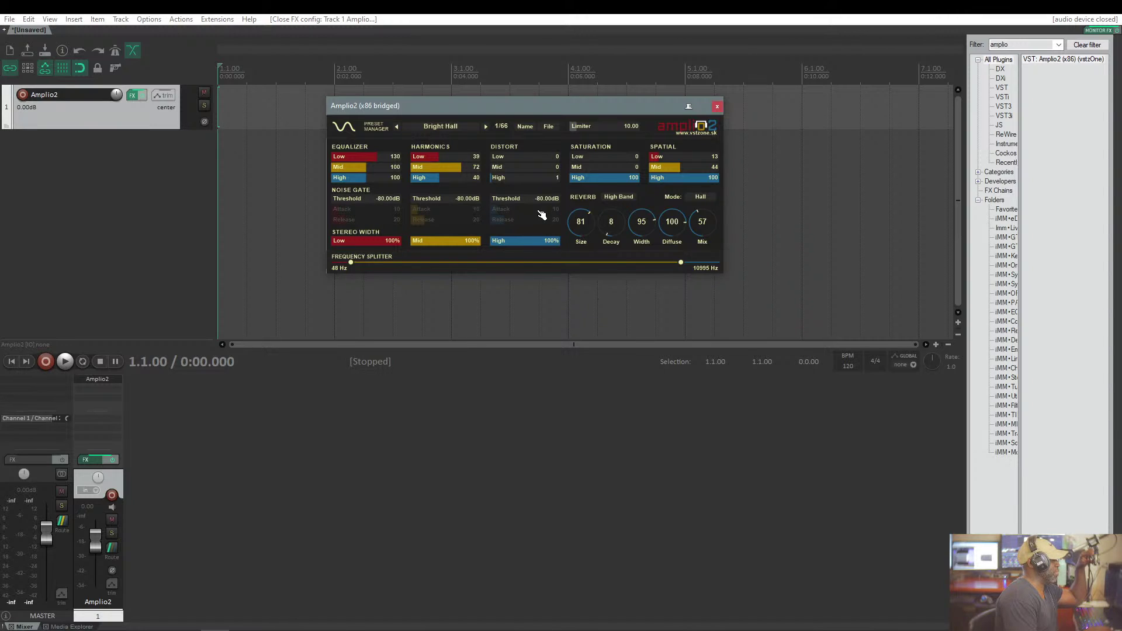
# Go through the Amplio2 reverb band options, turning the reverb off and reassigning it to the Low Band
pyautogui.click(626, 201)
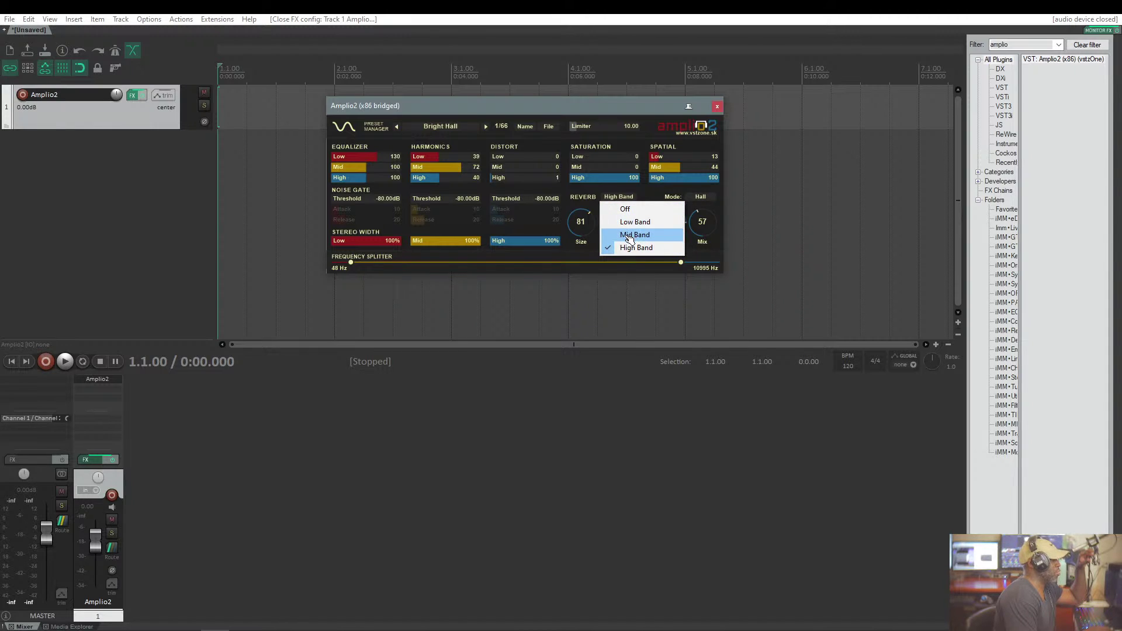
pyautogui.click(649, 192)
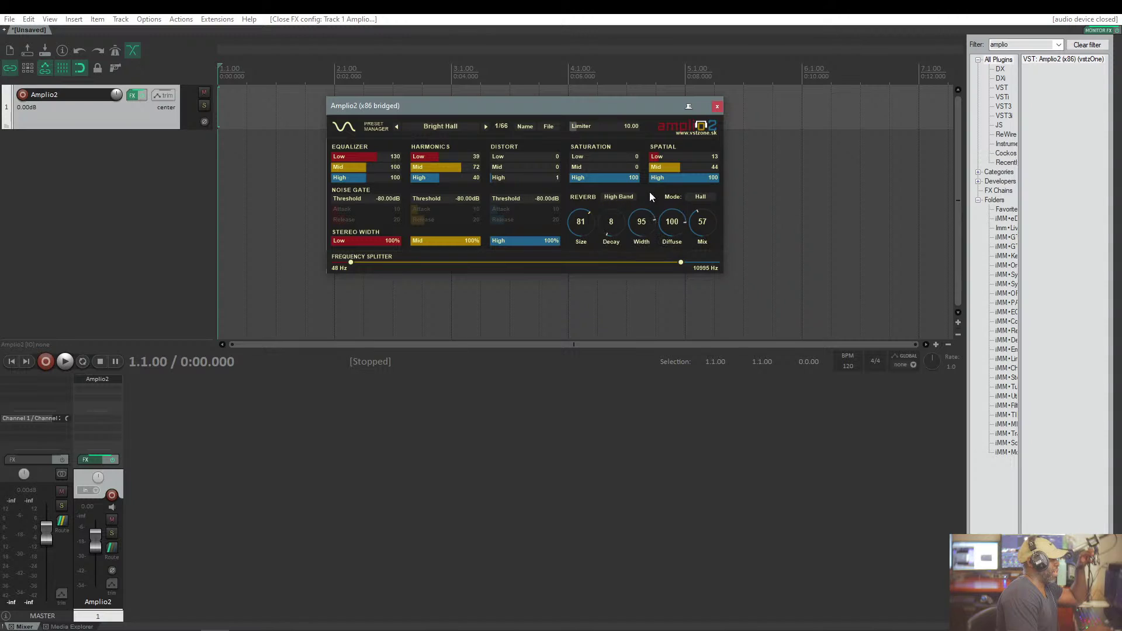
pyautogui.click(624, 202)
pyautogui.click(625, 209)
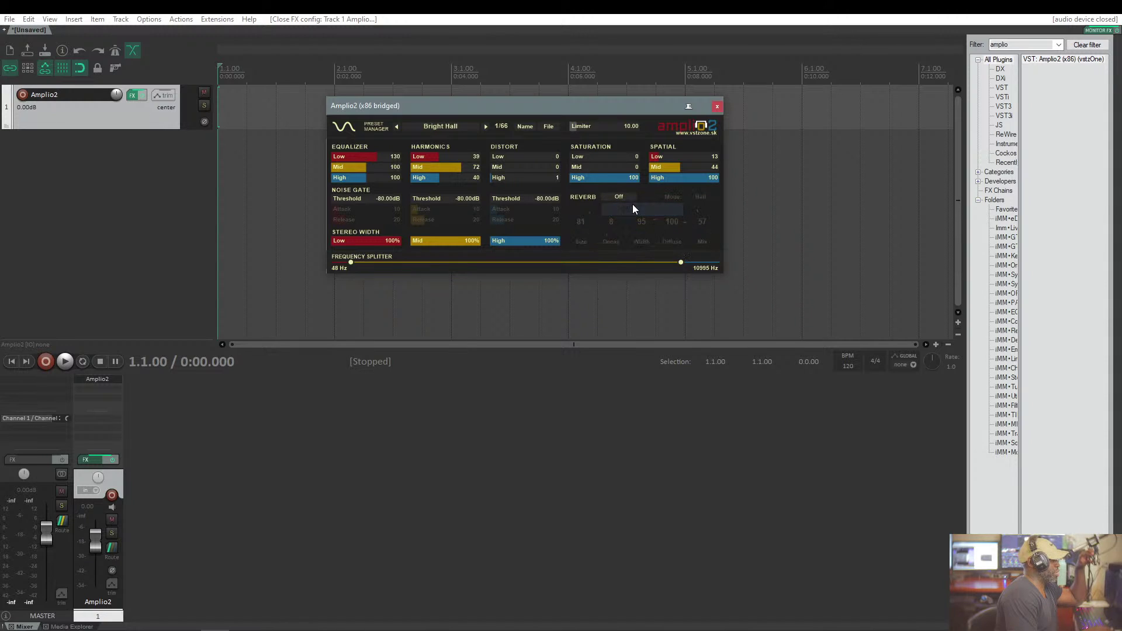
pyautogui.click(628, 202)
pyautogui.click(632, 222)
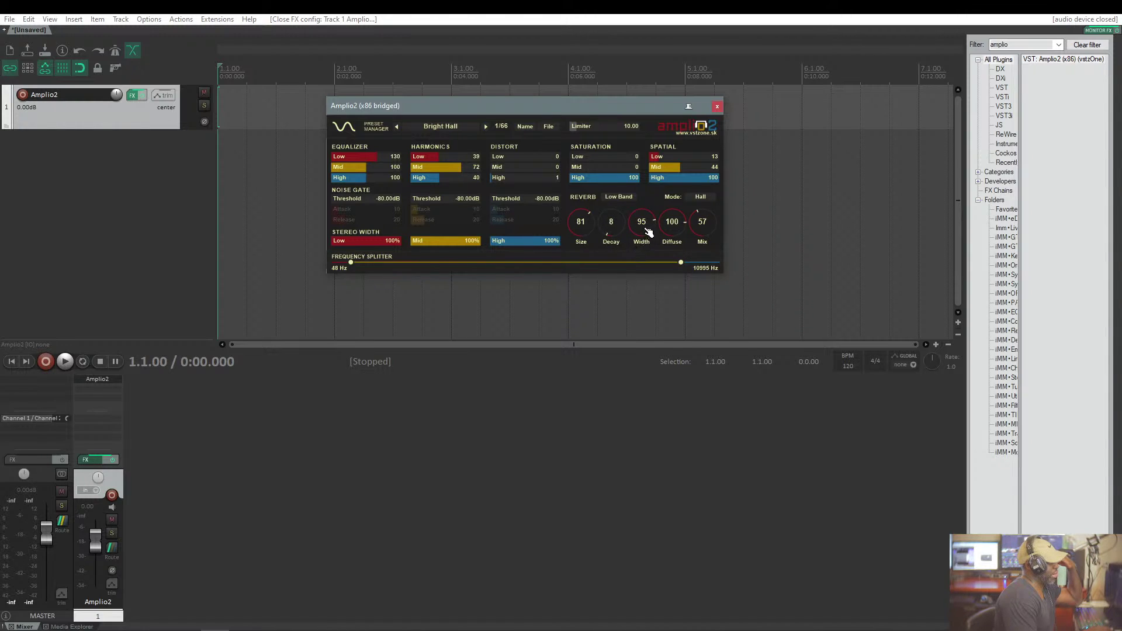
# Set the reverb mix to 73 and view the available reverb modes, keeping Hall
pyautogui.moveTo(700, 228); pyautogui.dragTo(700, 239)
pyautogui.moveTo(699, 225); pyautogui.dragTo(699, 226)
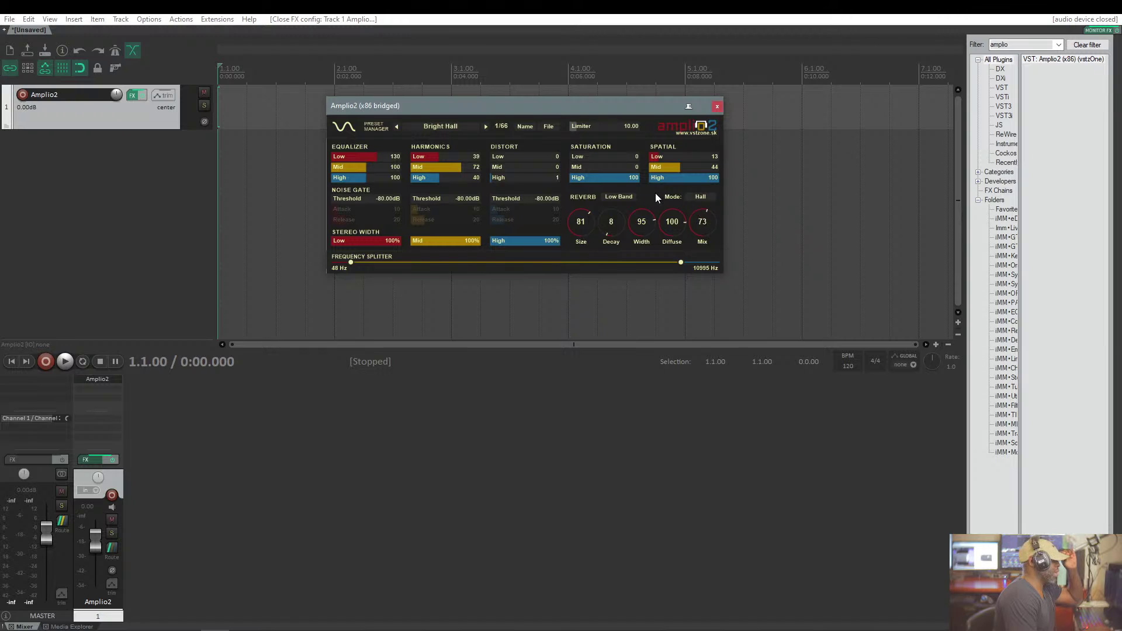
pyautogui.click(700, 197)
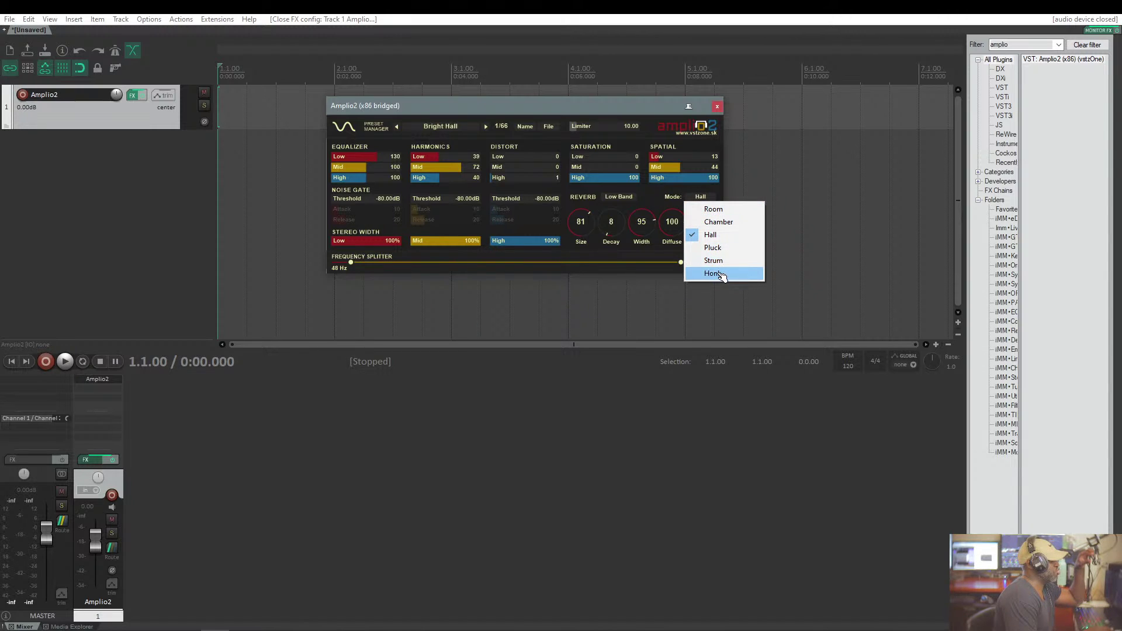
pyautogui.click(661, 112)
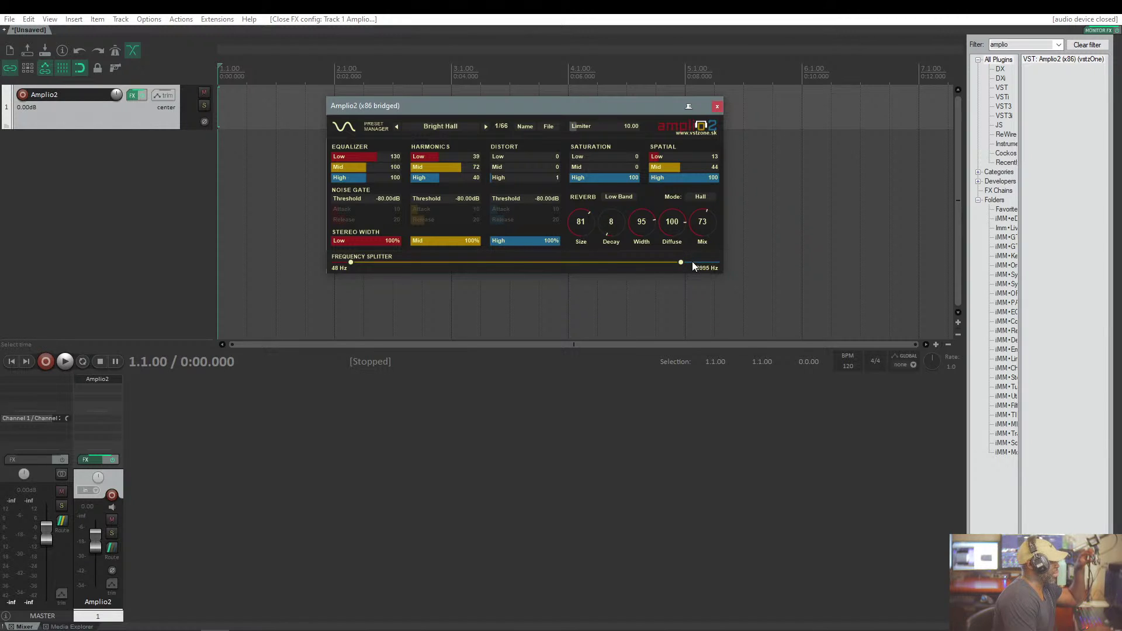
# Adjust the frequency splitter so the low crossover is 195 Hz and the high crossover is 5070 Hz
pyautogui.moveTo(681, 263); pyautogui.dragTo(649, 263)
pyautogui.moveTo(353, 264); pyautogui.dragTo(440, 267)
pyautogui.moveTo(650, 263); pyautogui.dragTo(639, 263)
pyautogui.moveTo(437, 262)
pyautogui.mouseDown()
pyautogui.moveTo(447, 263)
pyautogui.moveTo(438, 265)
pyautogui.mouseUp()
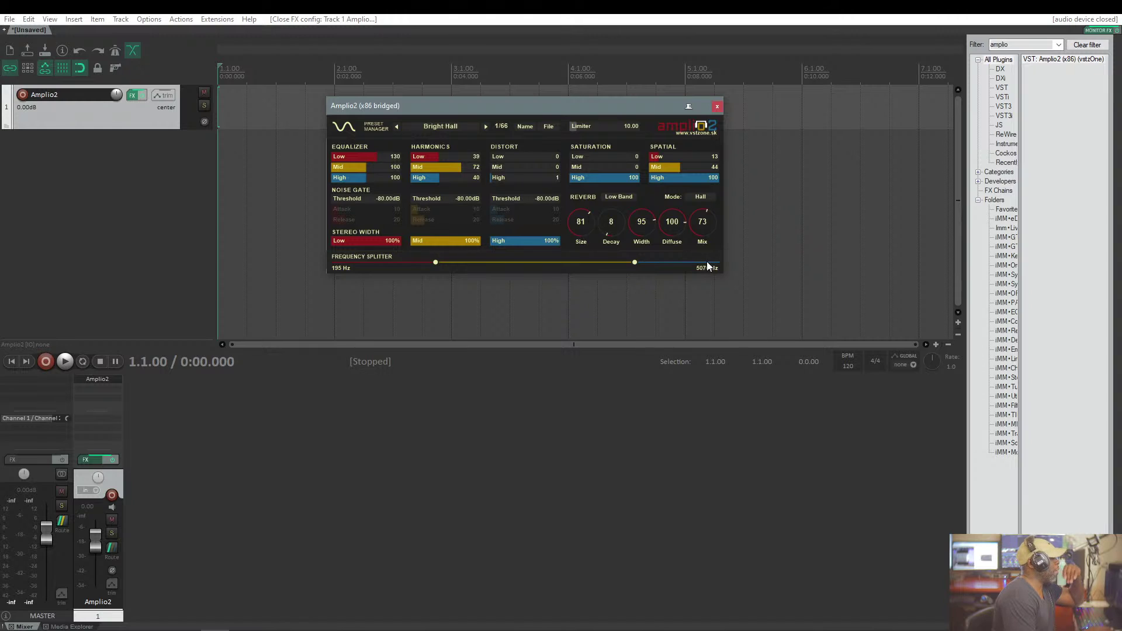
# Reposition the Amplio2 window over the timeline between about bars 4 and 6
pyautogui.moveTo(510, 104); pyautogui.dragTo(533, 184)
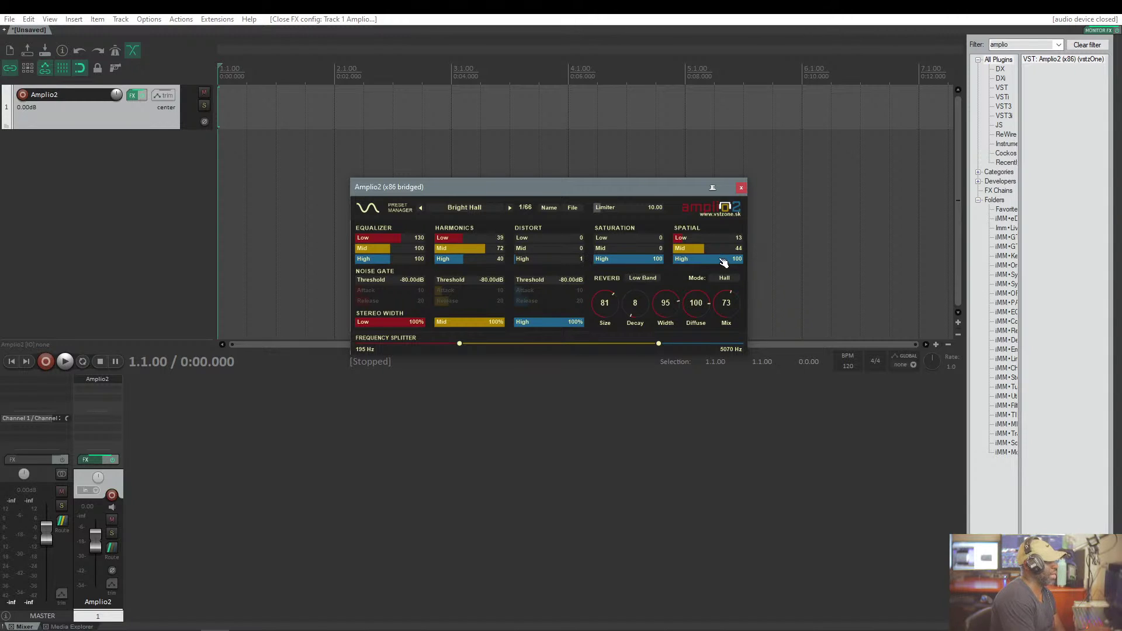
pyautogui.moveTo(596, 187); pyautogui.dragTo(772, 166)
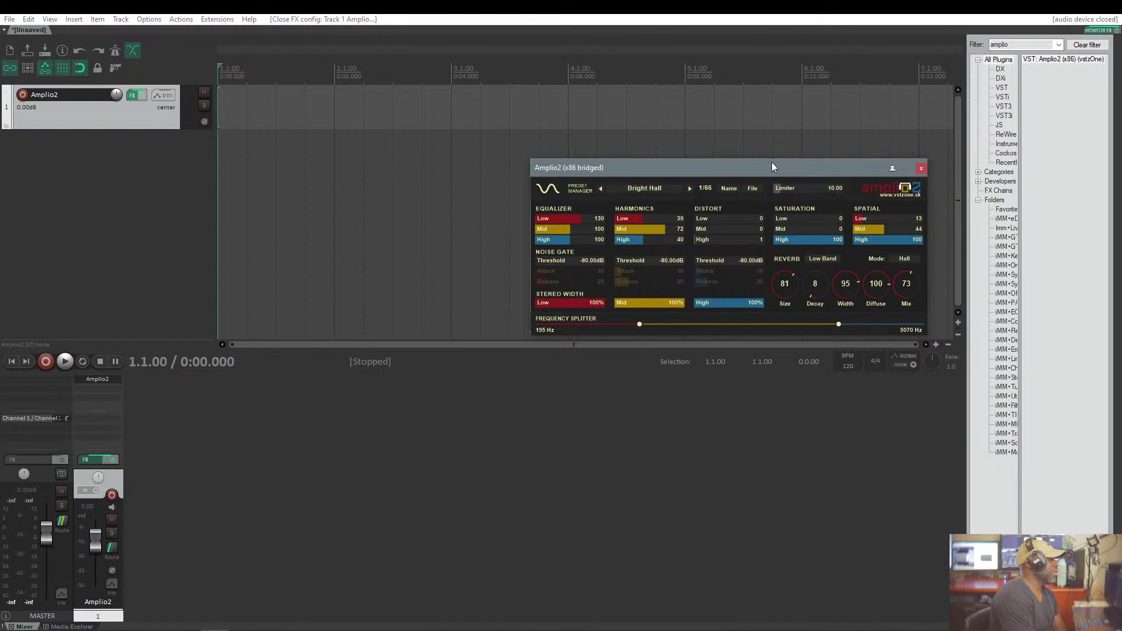
pyautogui.moveTo(772, 167)
pyautogui.mouseDown()
pyautogui.moveTo(754, 181)
pyautogui.moveTo(764, 164)
pyautogui.mouseUp()
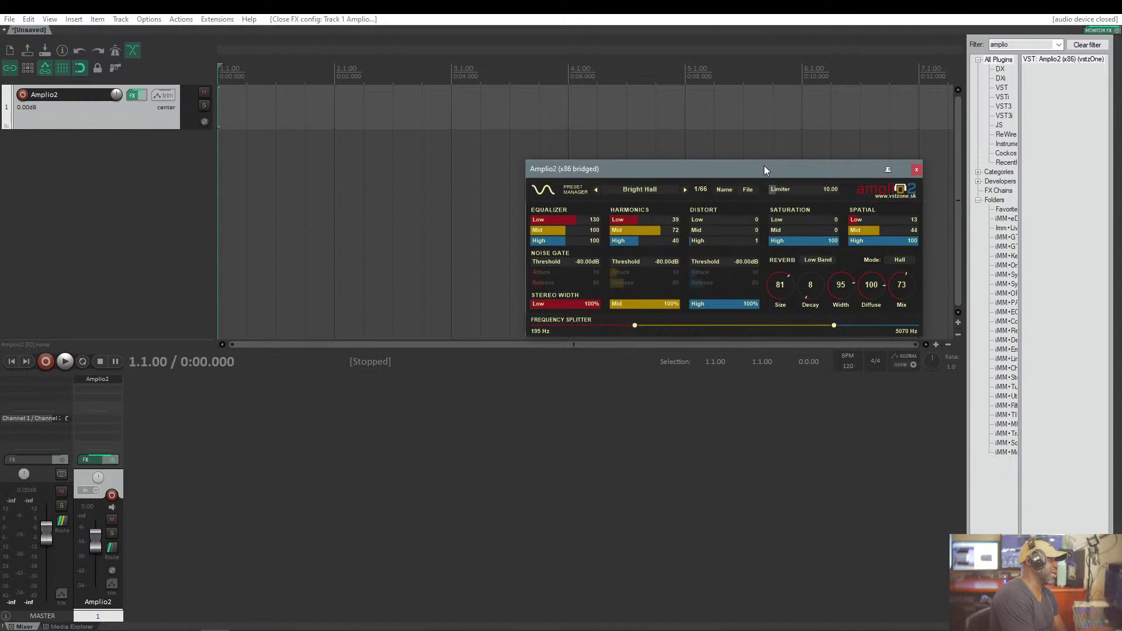
pyautogui.moveTo(765, 169); pyautogui.dragTo(738, 166)
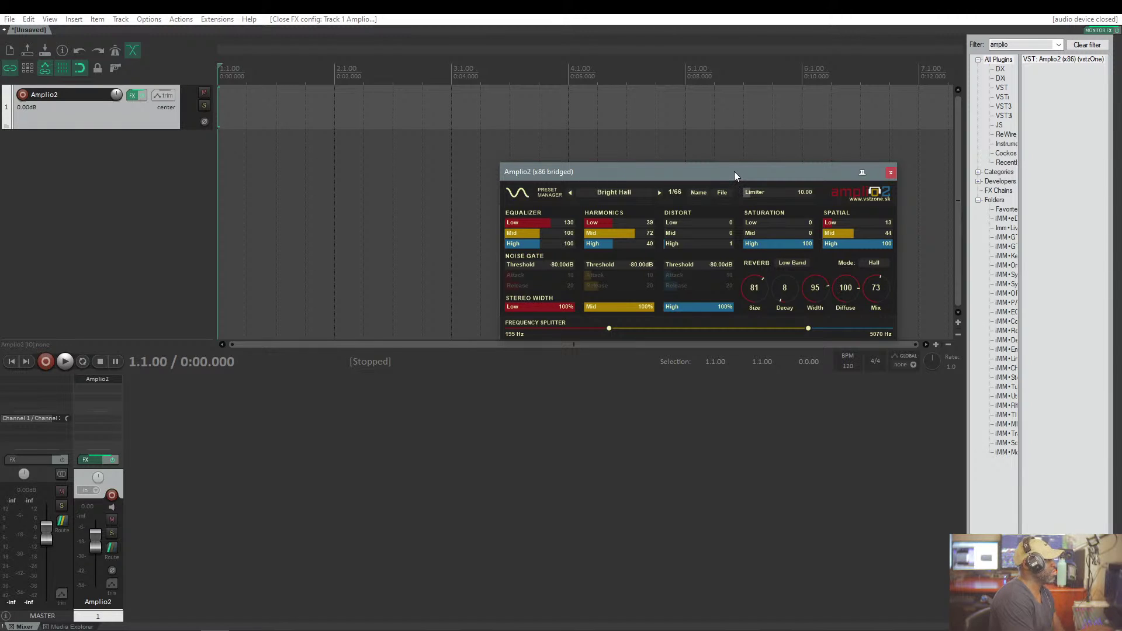
pyautogui.moveTo(734, 172); pyautogui.dragTo(738, 164)
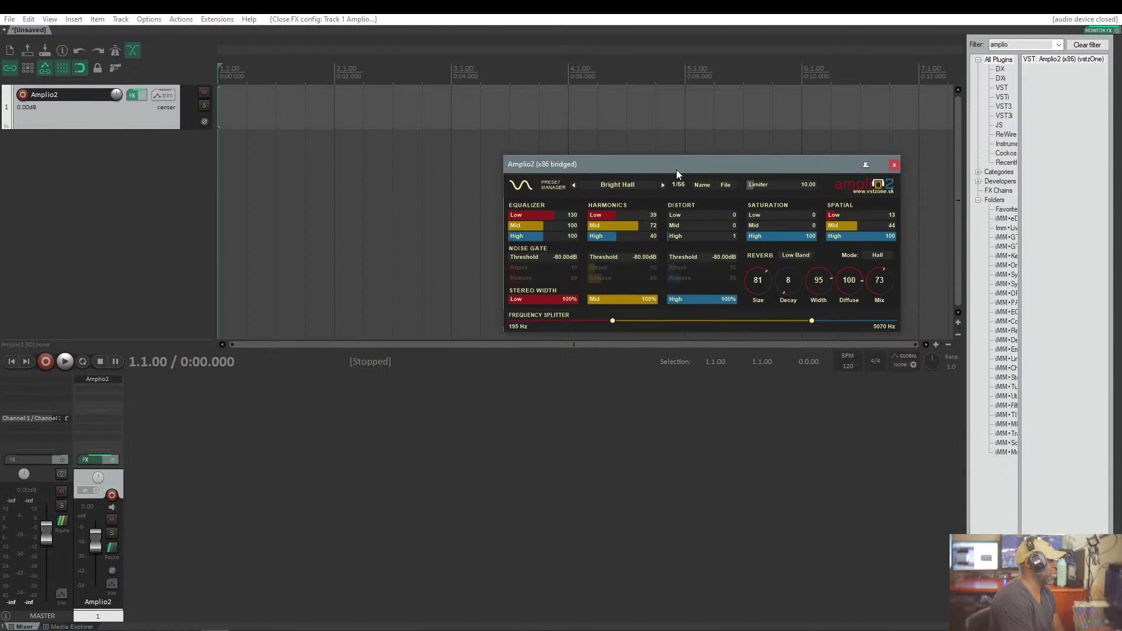
# View the list of factory presets available in Amplio2, keeping Bright Hall loaded
pyautogui.click(632, 185)
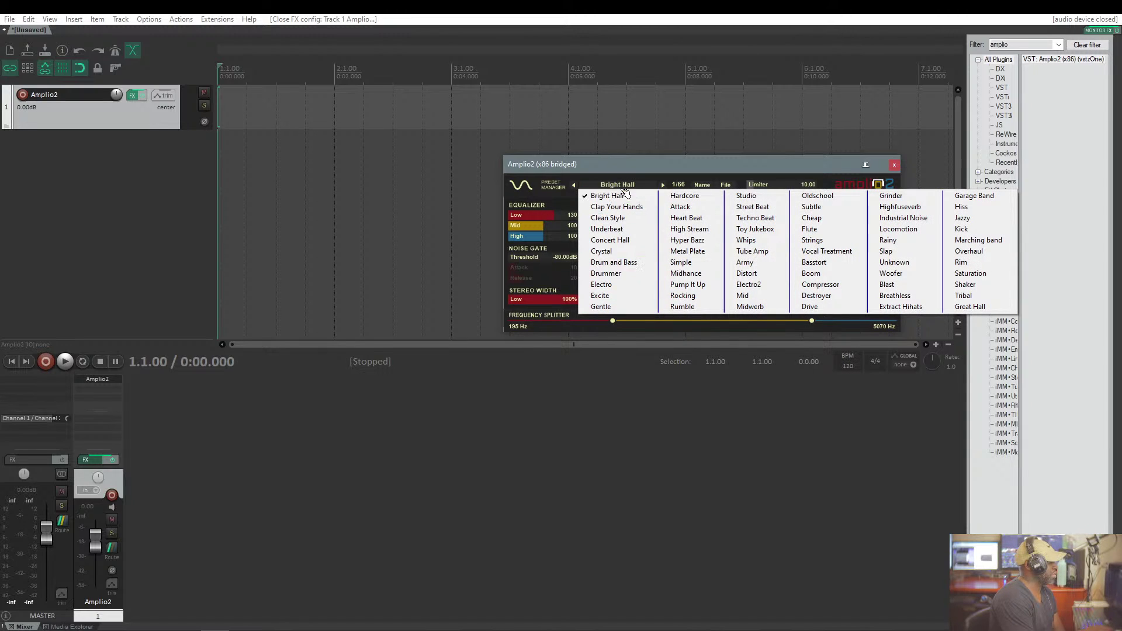
pyautogui.click(672, 164)
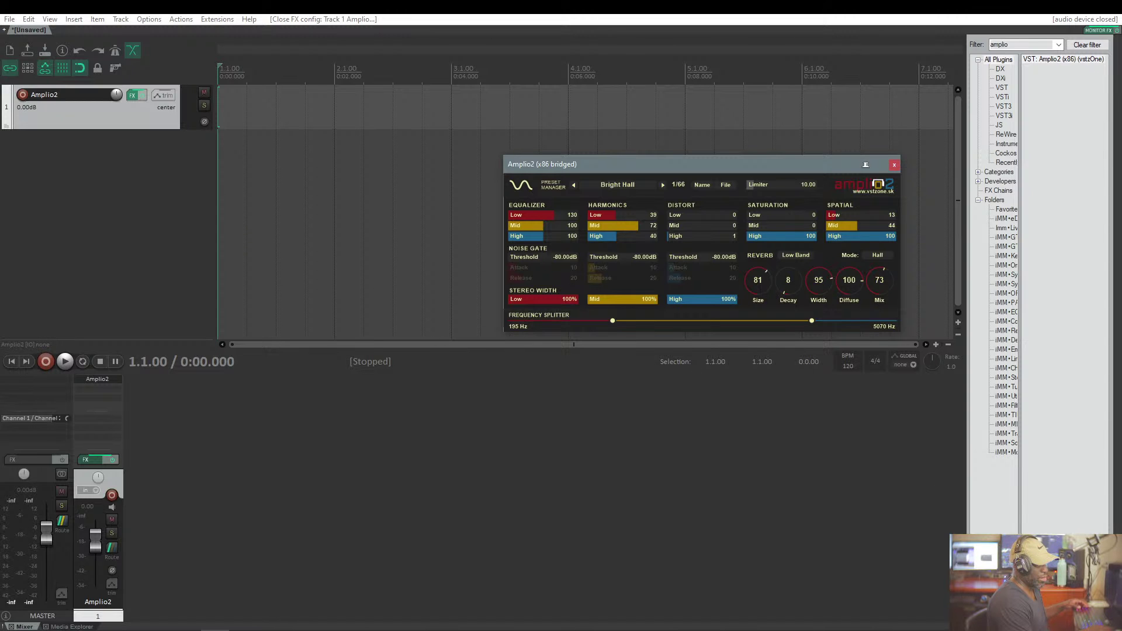
pyautogui.click(865, 165)
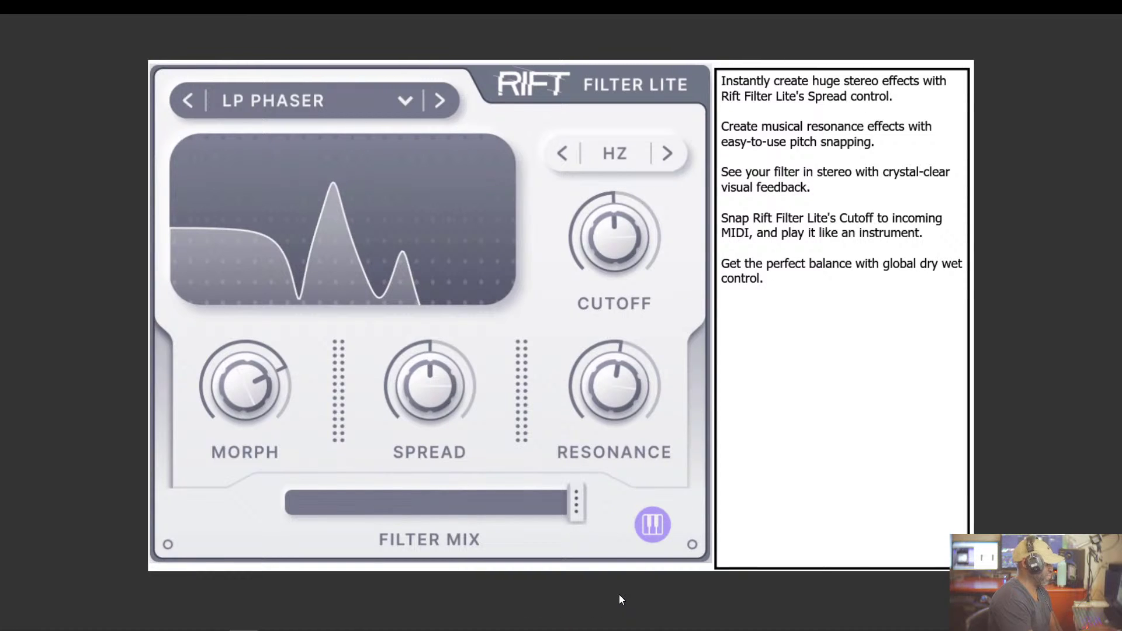
pyautogui.press('Right')
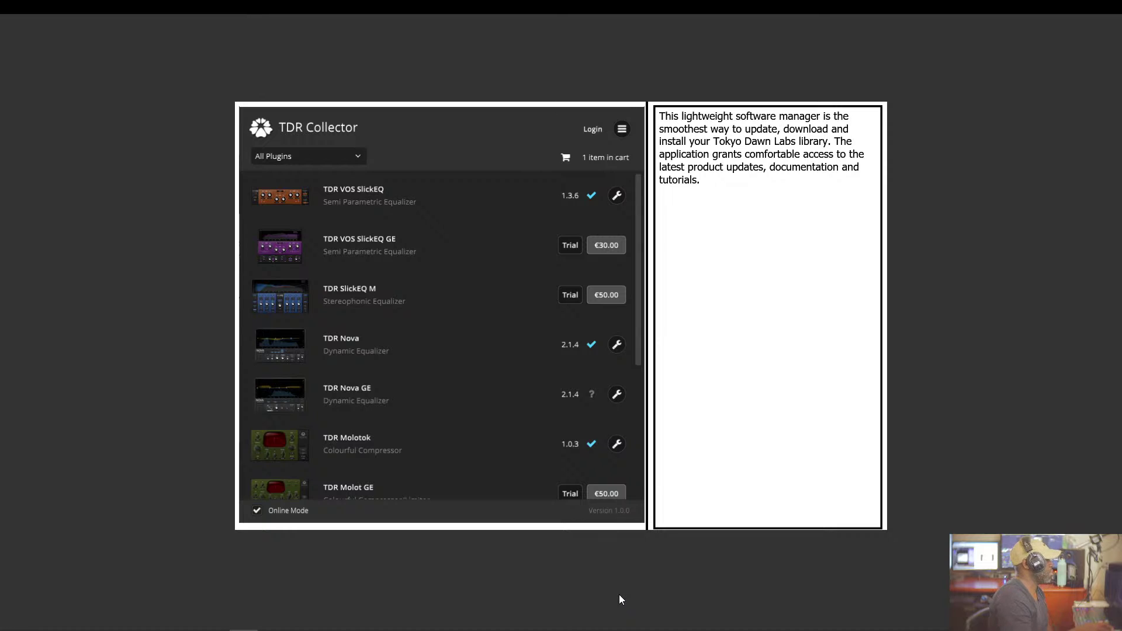